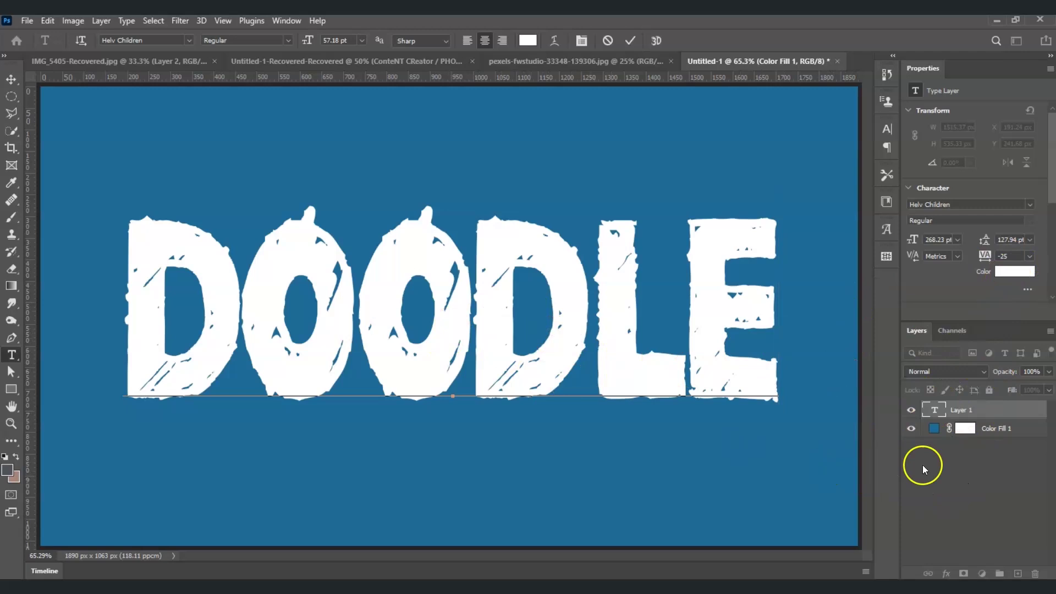
Rasterize the DOODLE type layer
click(925, 463)
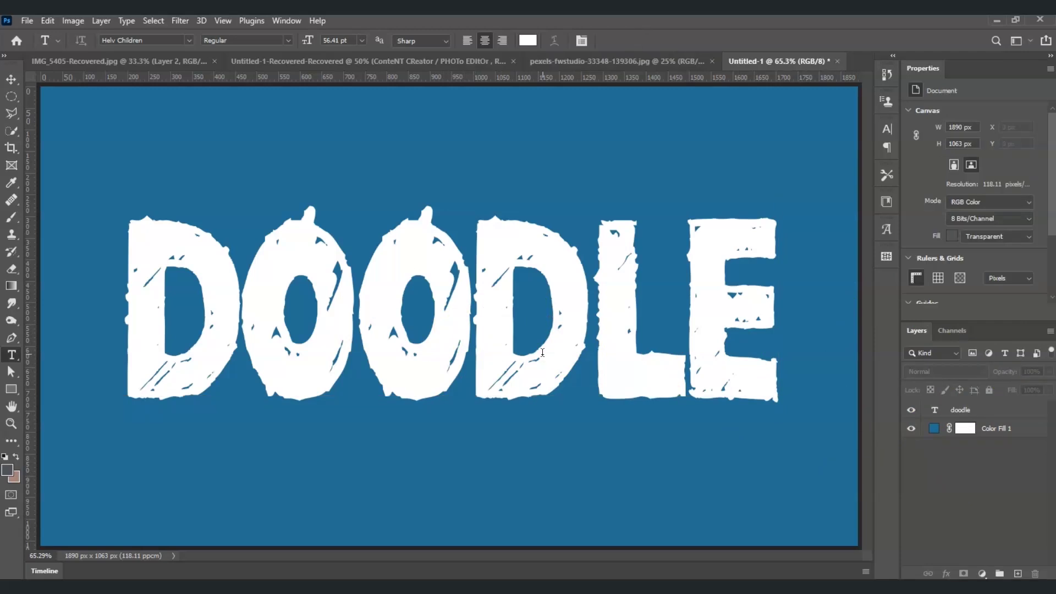
right_click(979, 410)
click(858, 222)
Lasso DOODLE's top half diagonally, shift it to open a gap, and cut it to a new layer
click(11, 114)
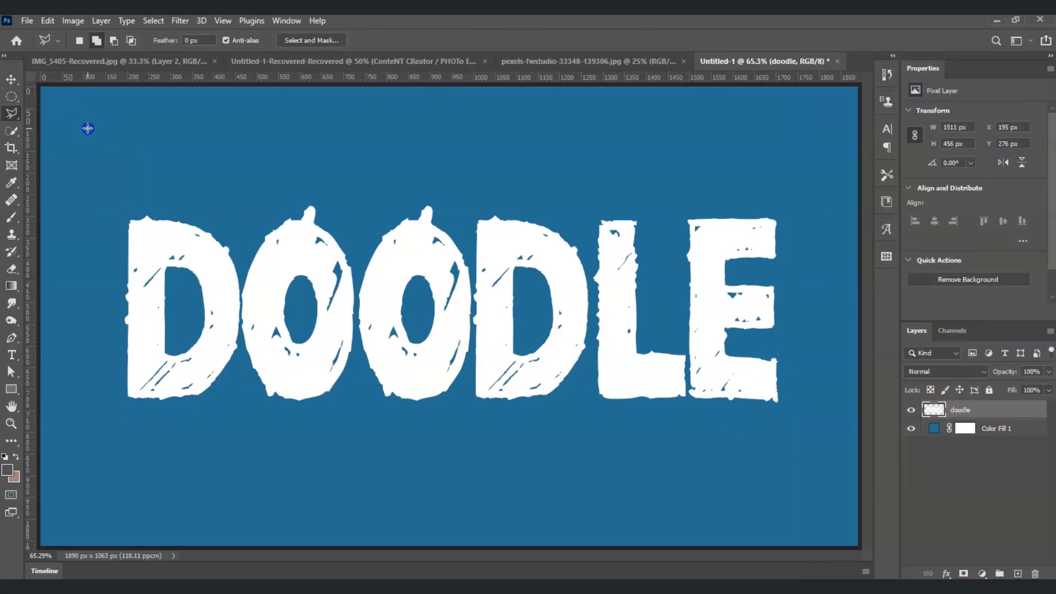
click(111, 404)
click(790, 215)
double_click(116, 215)
key(v)
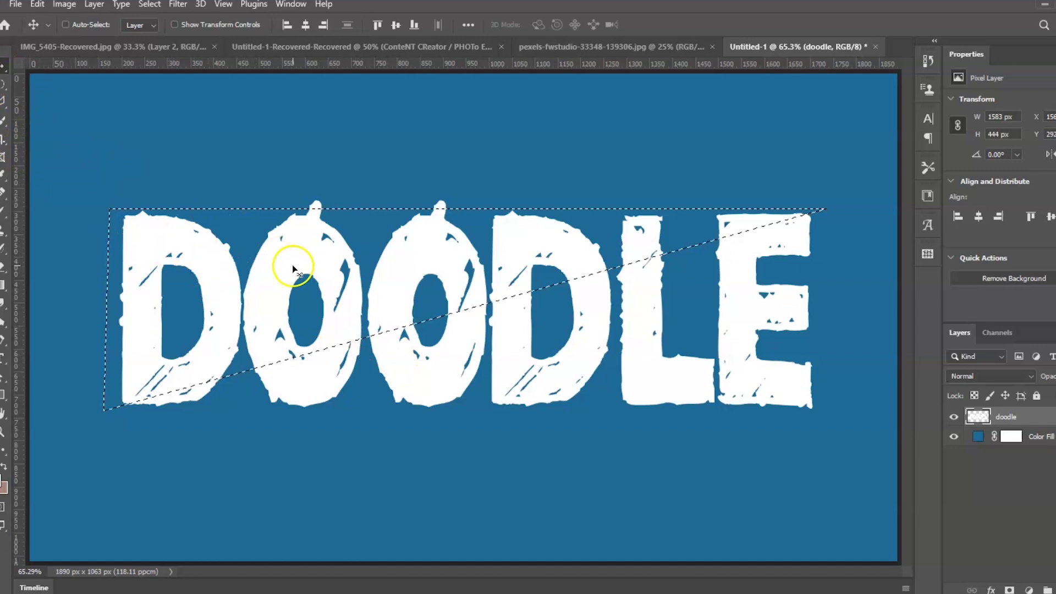
drag(292, 265, 267, 276)
key(ctrl+shift+j)
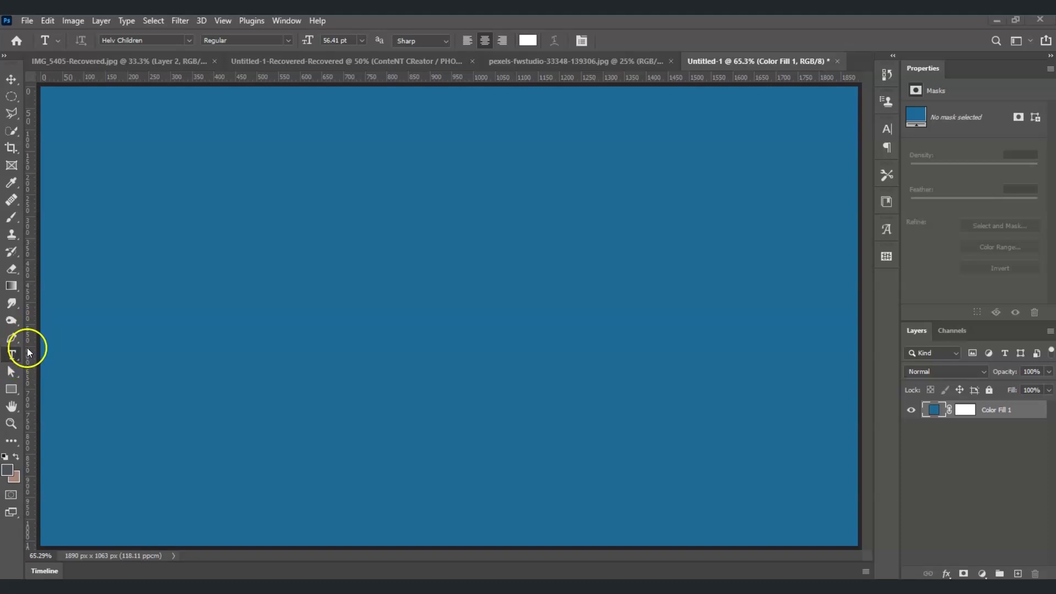
Replace the LOREM IPSUM placeholder with DOODLE in white Helv Children, showing its transform handles
click(307, 285)
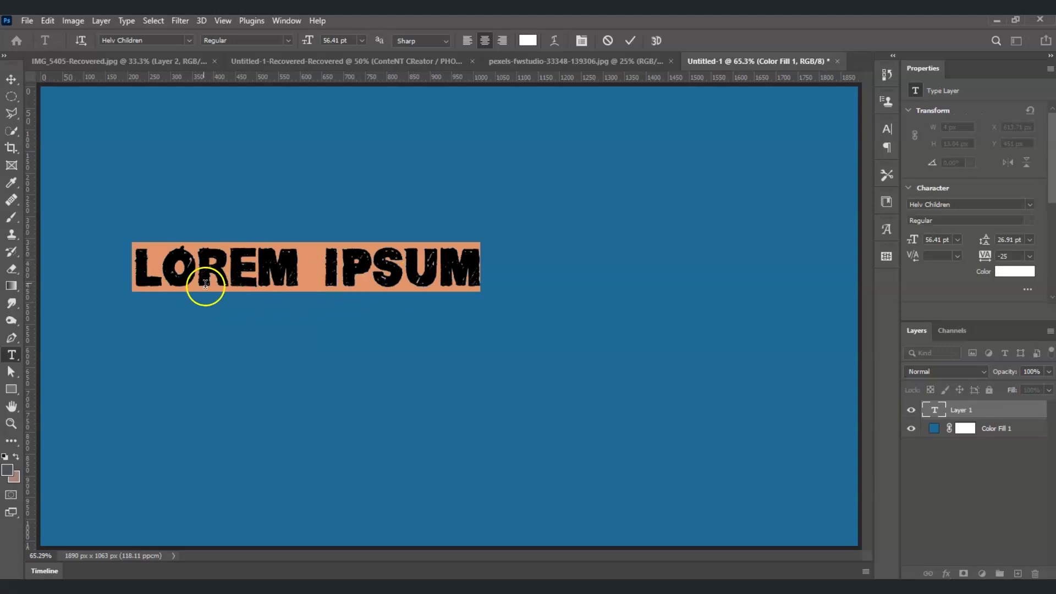
drag(135, 270, 478, 266)
text(DOO)
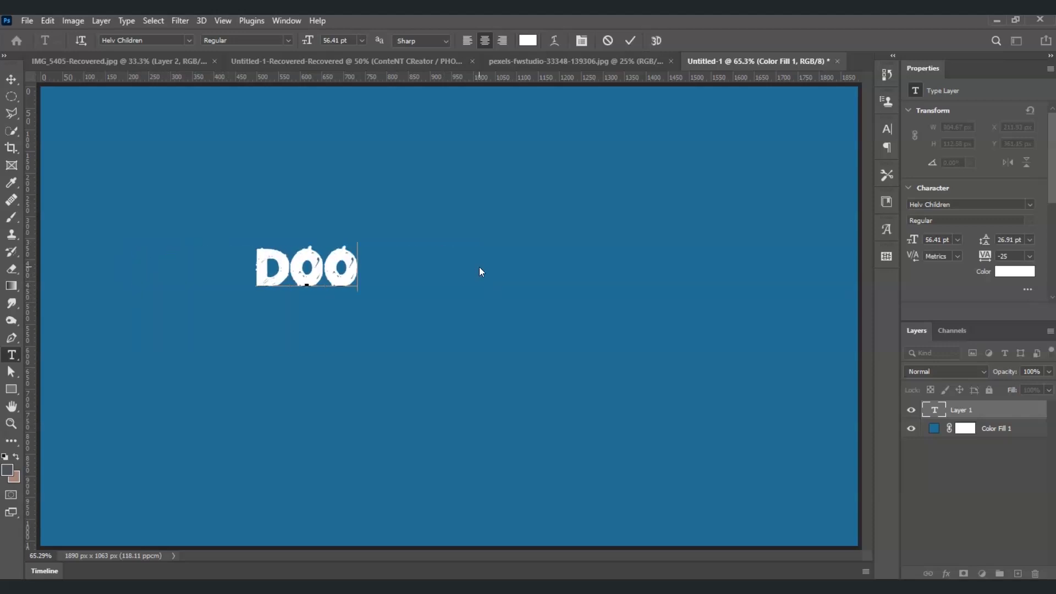
text(DLE)
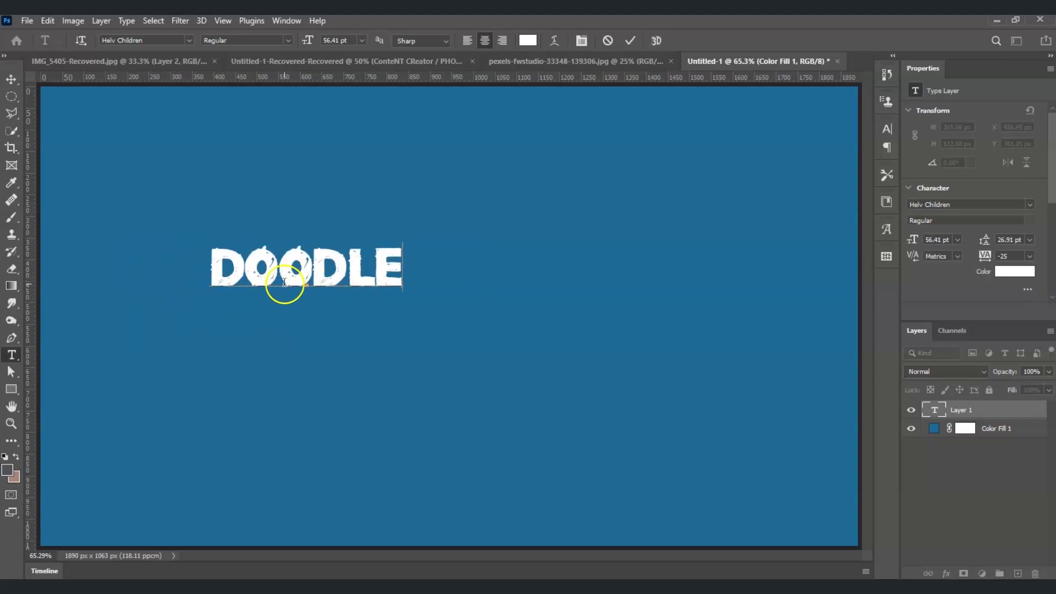
key(ctrl)
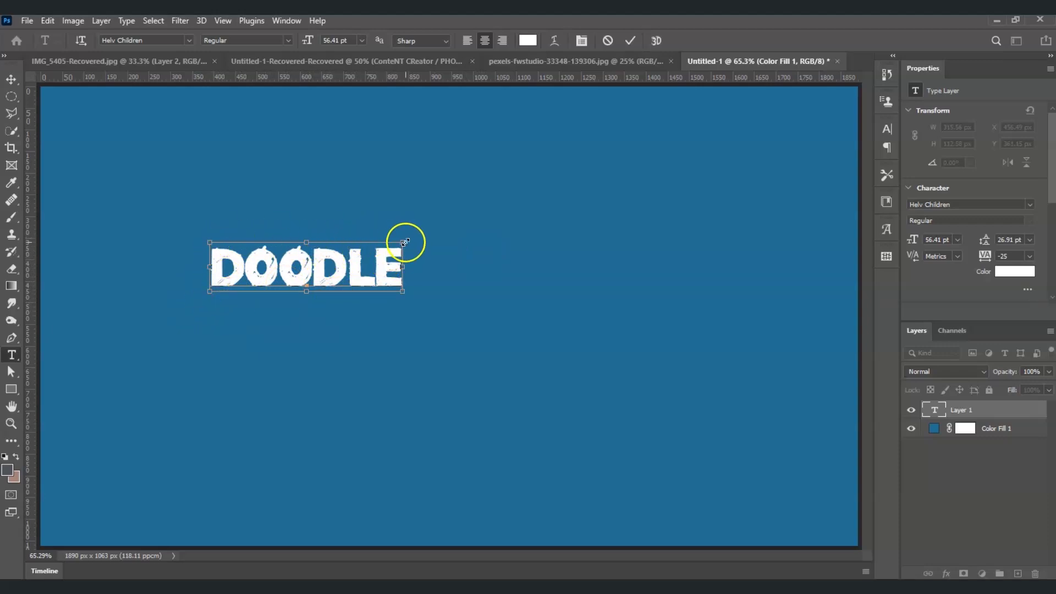
Scale DOODLE up to 268.23 pt and centre it across the blue canvas
mouse_move(404, 242)
mouse_down()
mouse_move(488, 189)
mouse_move(778, 95)
mouse_up()
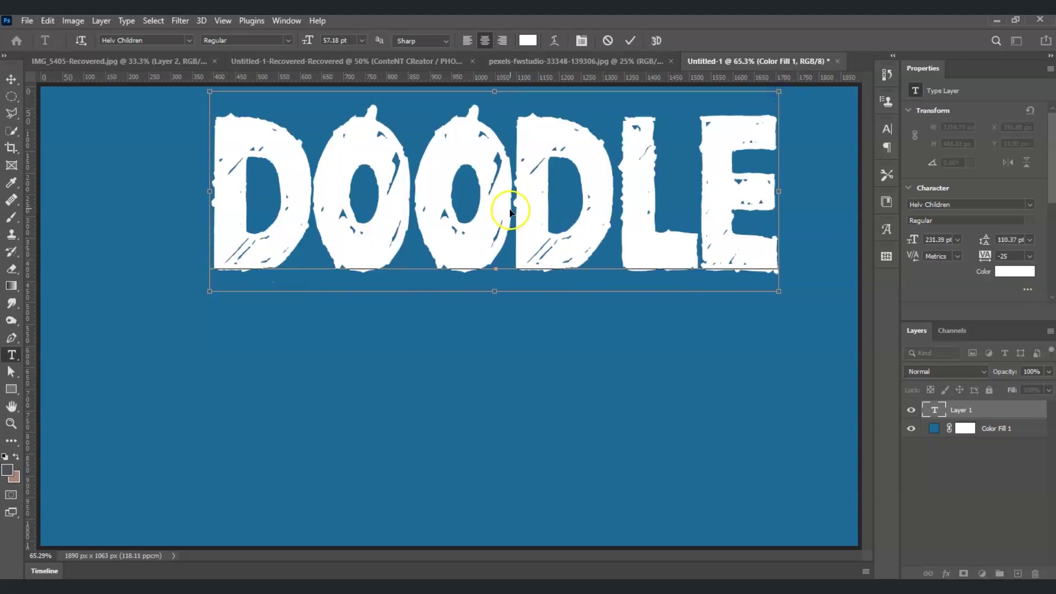
mouse_move(526, 222)
mouse_down()
mouse_move(491, 321)
mouse_move(498, 330)
mouse_up()
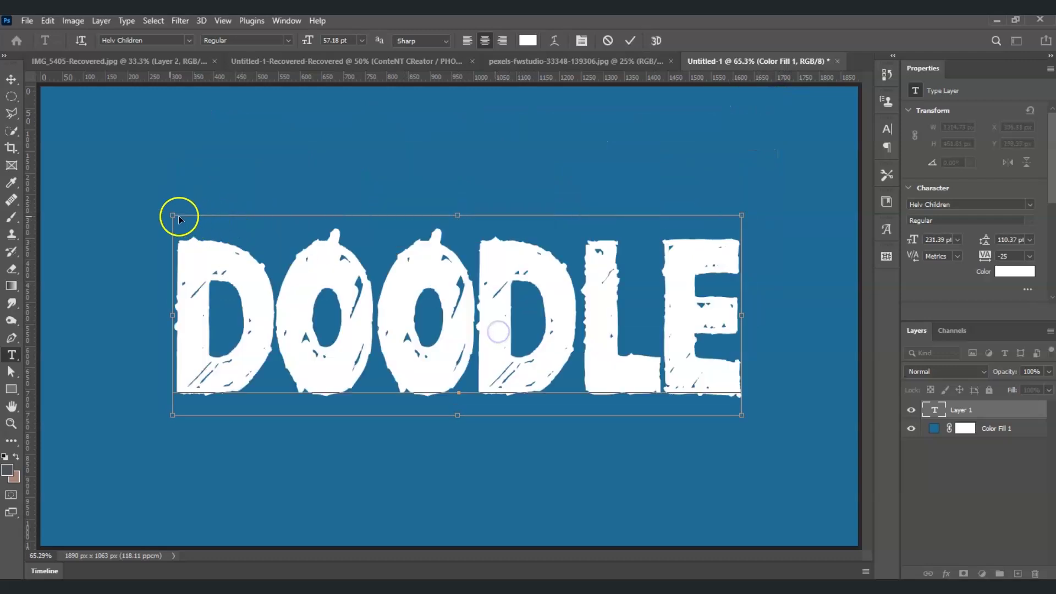
drag(167, 215, 88, 183)
mouse_move(455, 288)
mouse_down()
mouse_move(504, 298)
mouse_move(509, 312)
mouse_up()
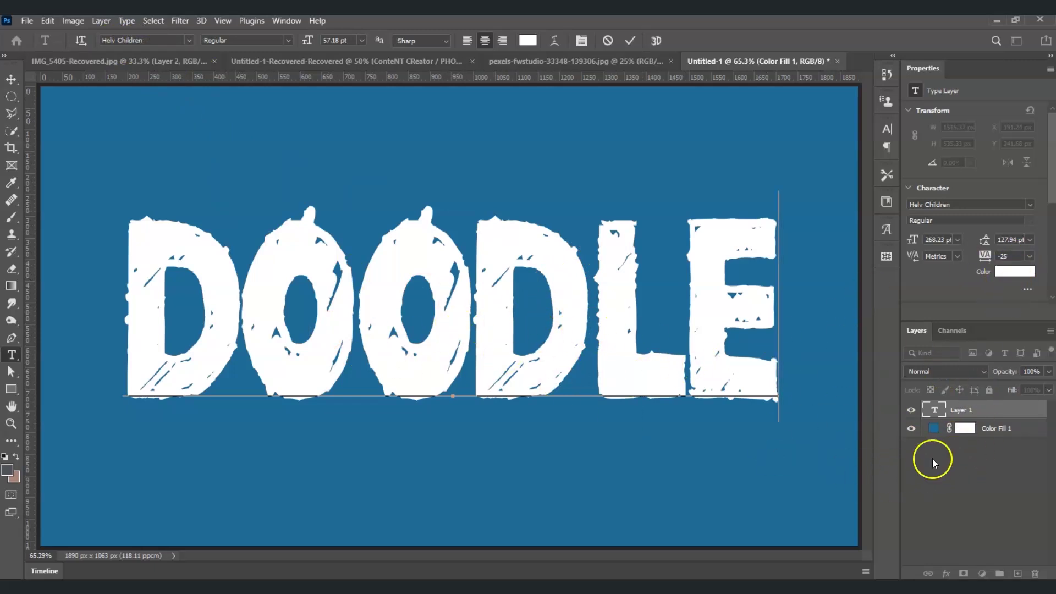
Commit the DOODLE text and rasterize the doodle type layer
click(965, 483)
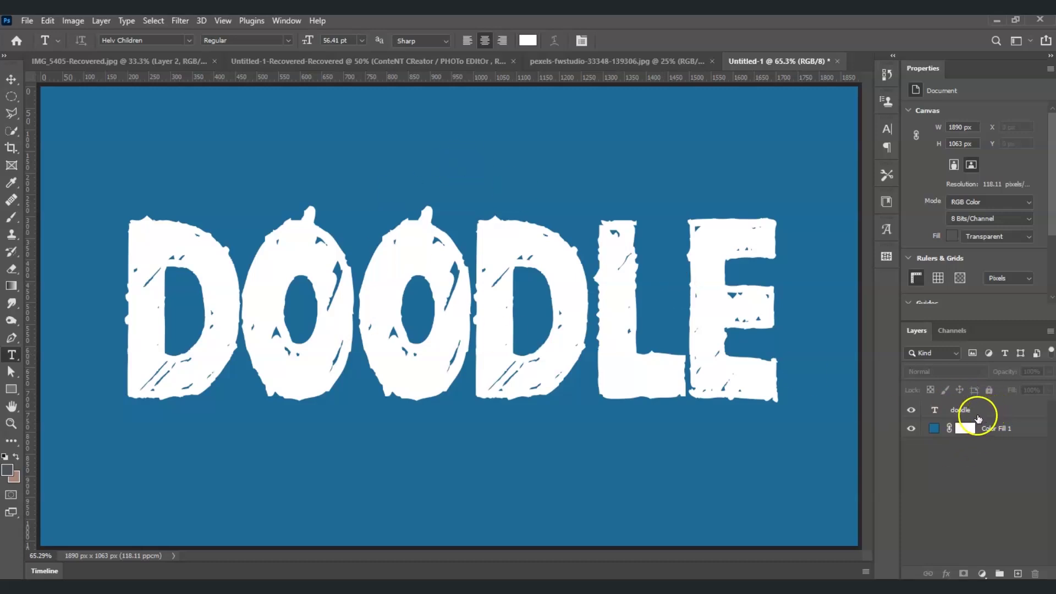
right_click(982, 412)
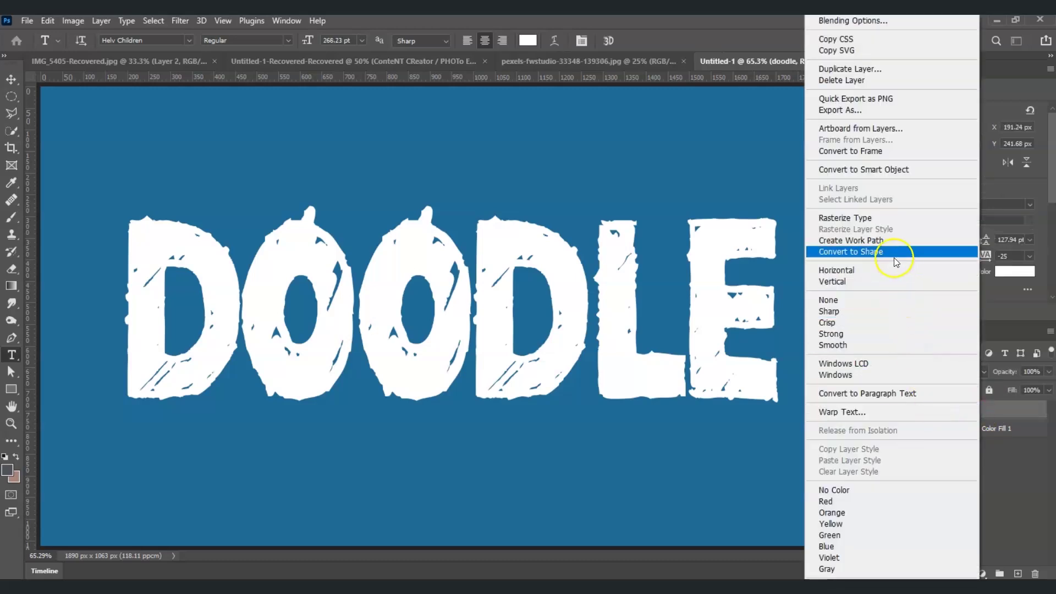
click(876, 219)
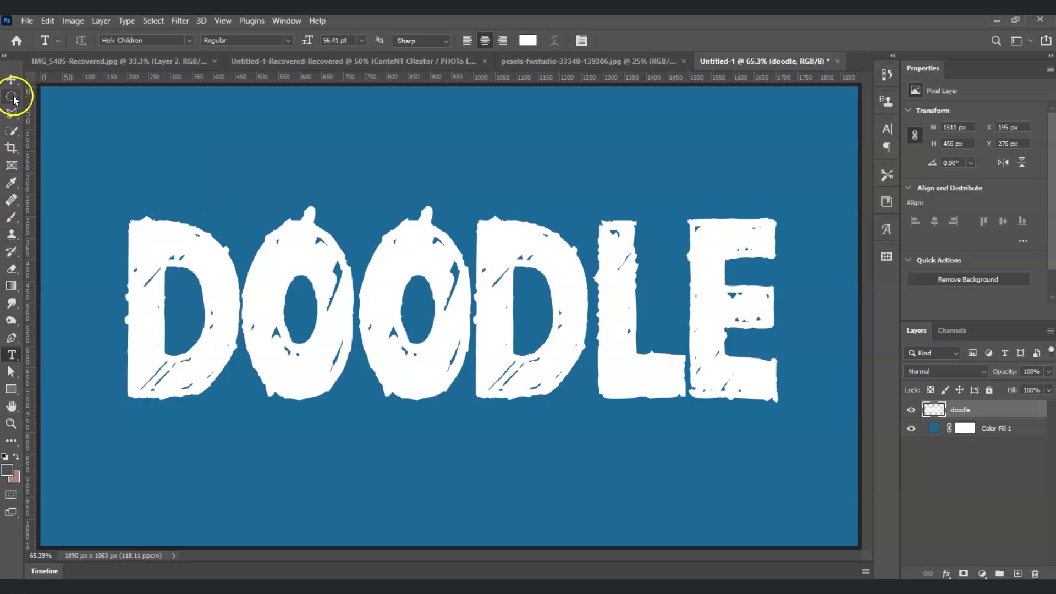
Draw a Polygonal Lasso triangle from below the D's lower left past the E's top right
click(13, 115)
mouse_move(20, 116)
mouse_down()
mouse_move(57, 113)
mouse_move(62, 130)
mouse_move(87, 129)
mouse_up()
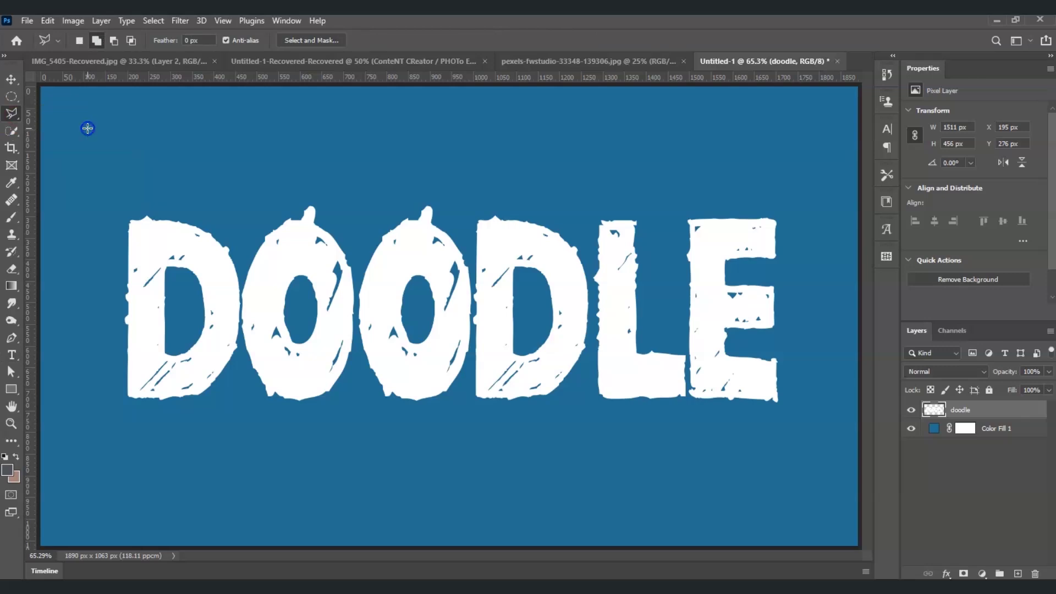
click(108, 404)
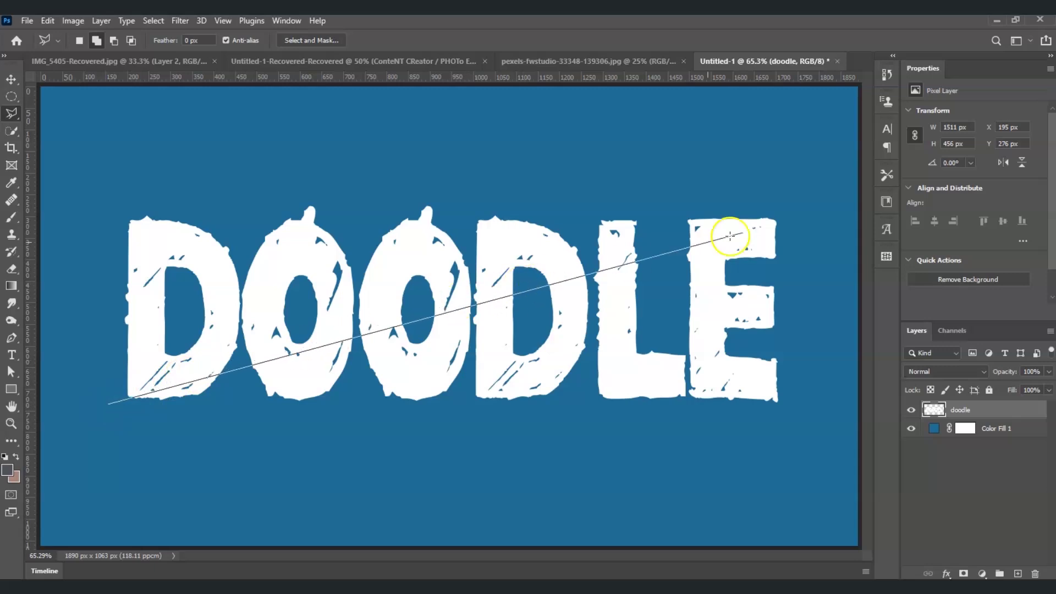
click(793, 213)
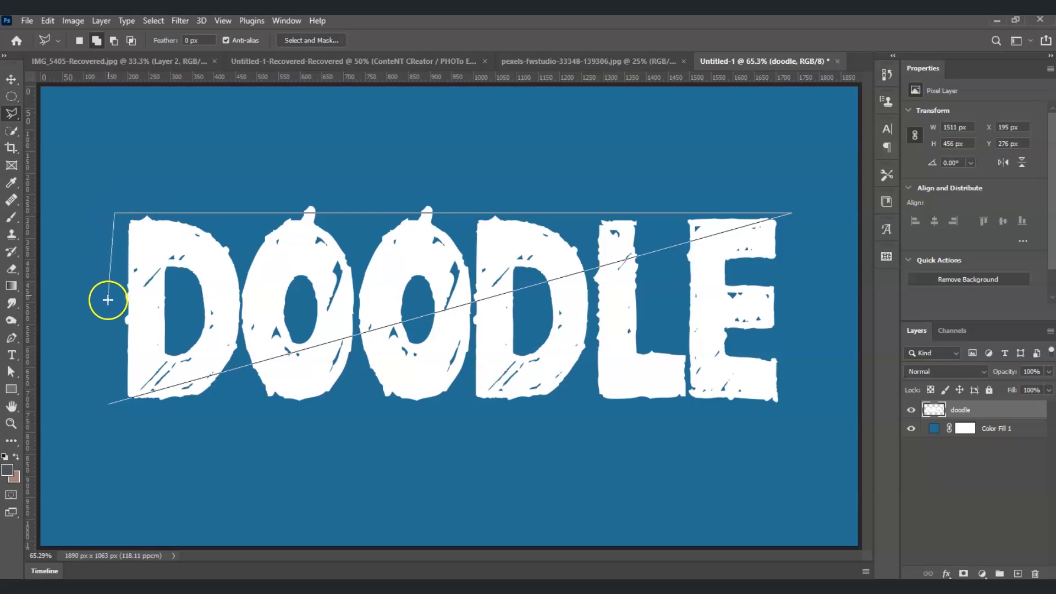
click(109, 404)
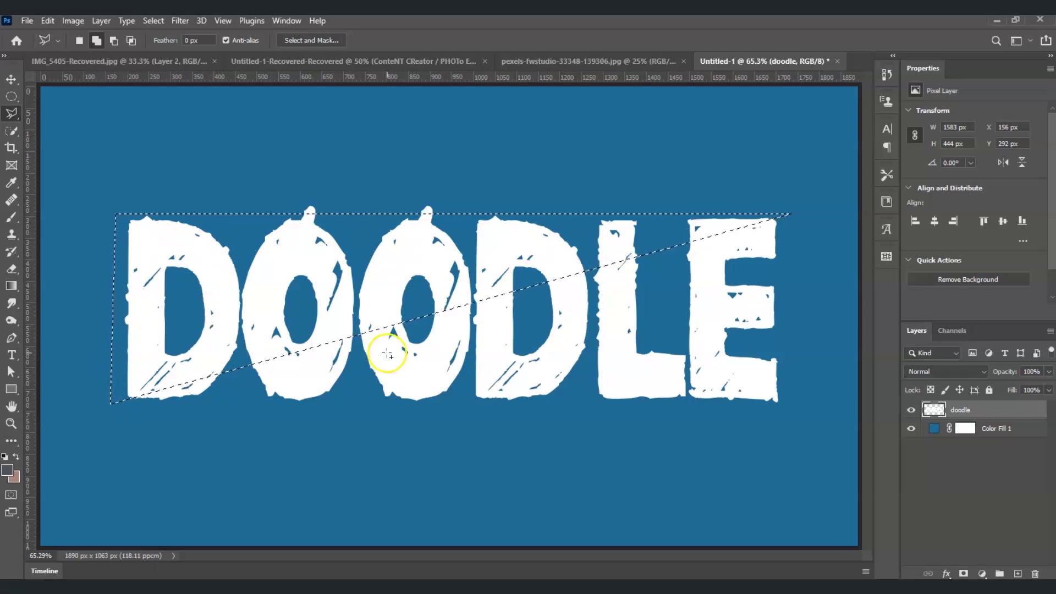
Drag the selected top half of DOODLE up and left to open a diagonal gap
key(v)
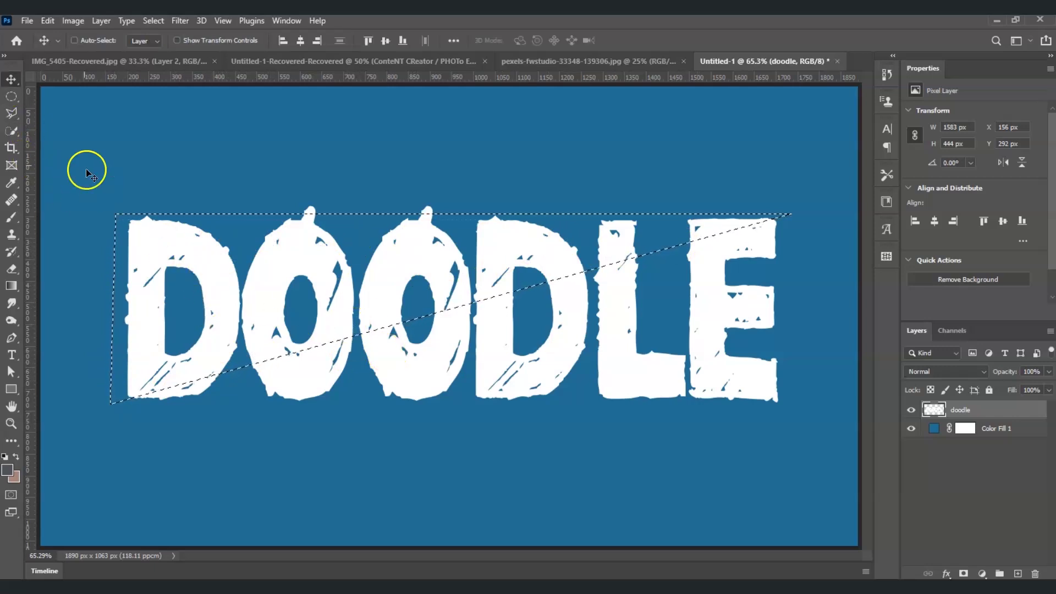
drag(288, 270, 275, 262)
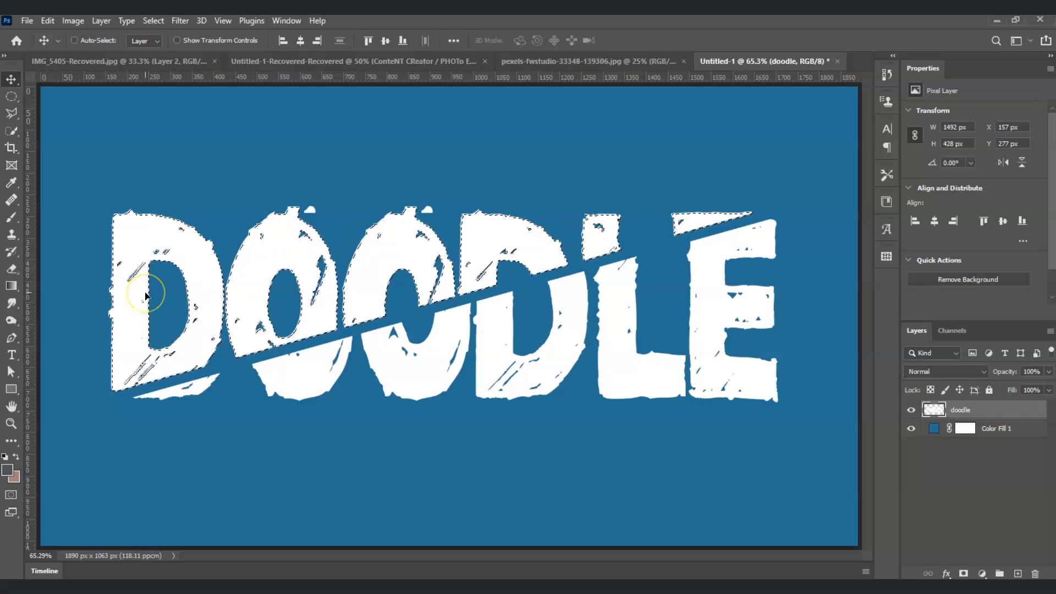
Copy the top slice to Layer 1, verify it via layer visibility, and load its outline as a selection
key(ctrl)
key(ctrl+j)
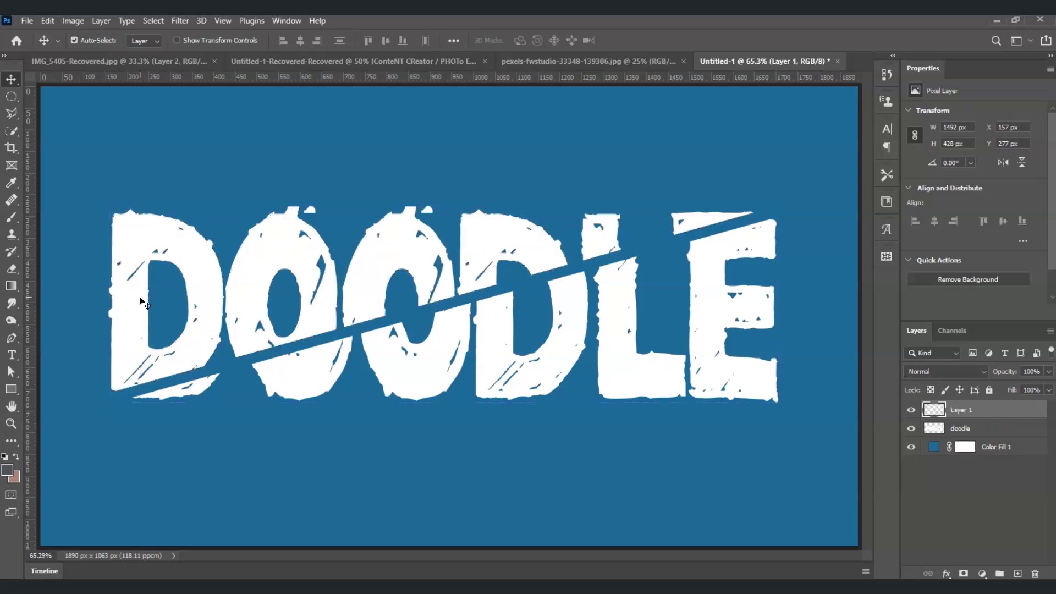
click(912, 429)
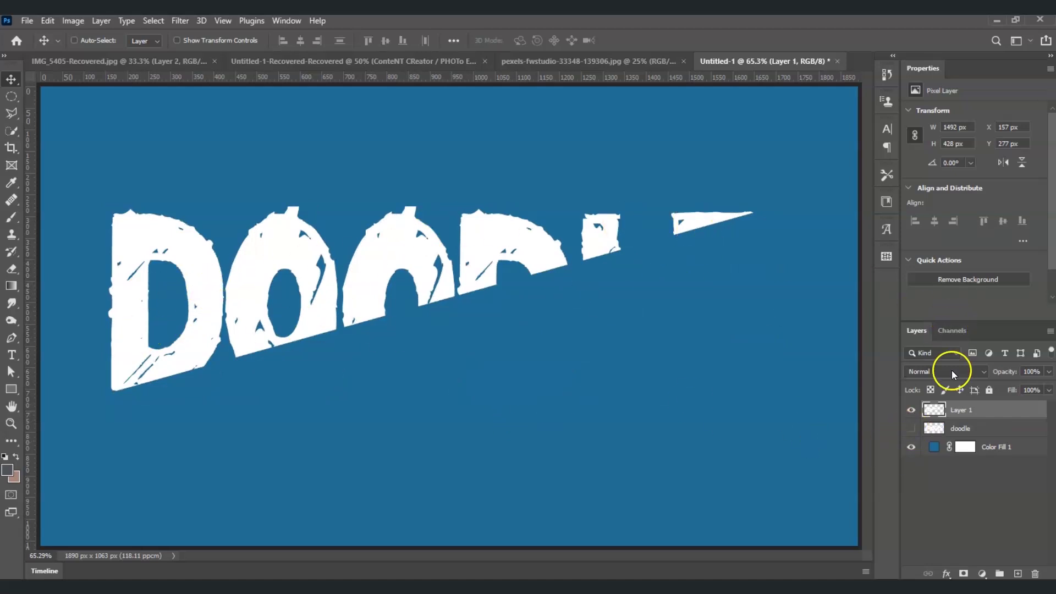
click(911, 410)
click(911, 428)
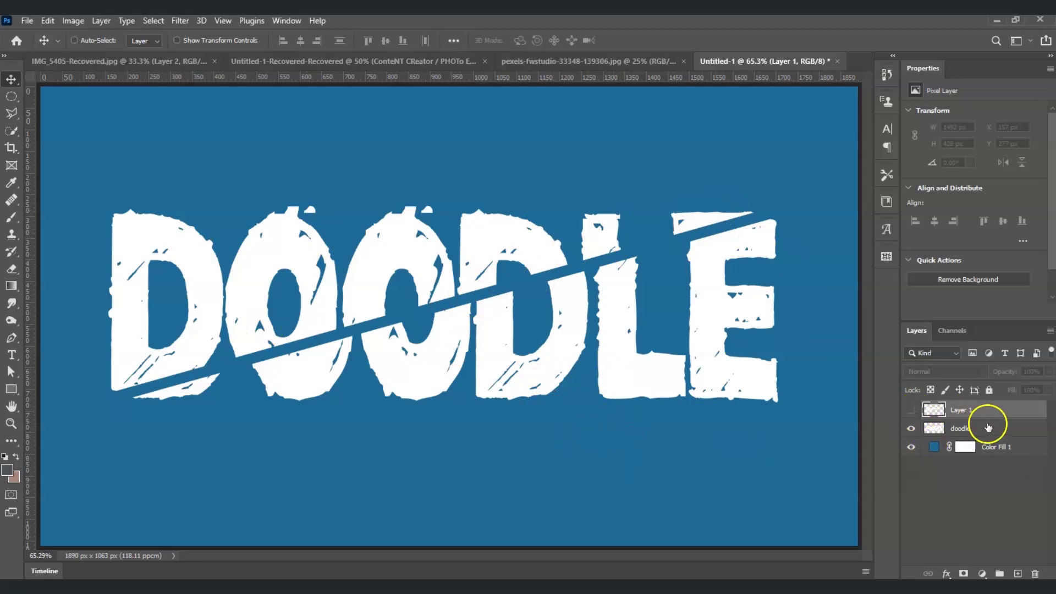
click(913, 413)
click(928, 415)
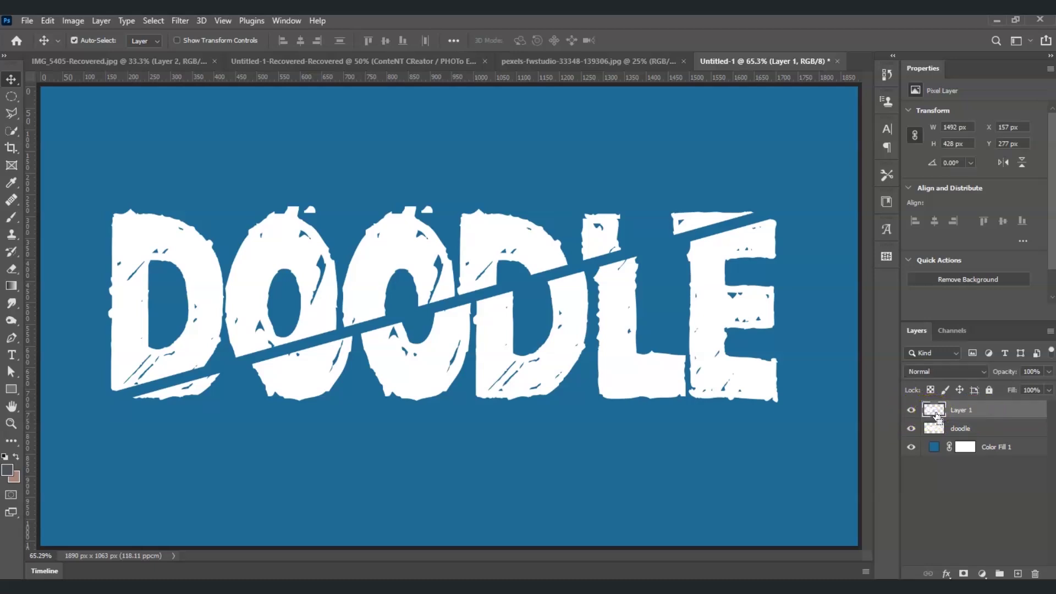
ctrl+click(939, 413)
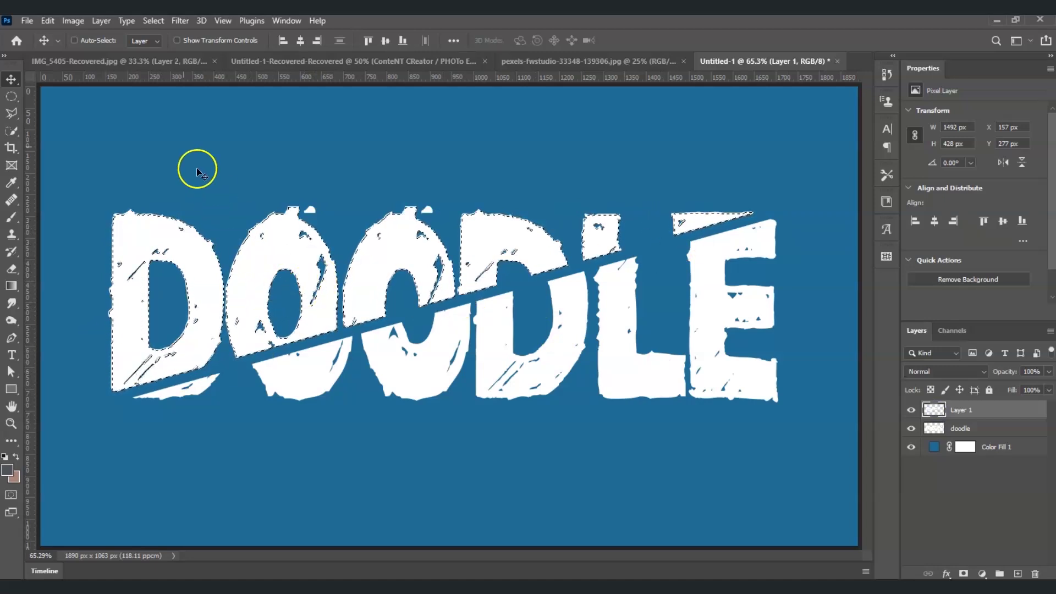
Expand the Layer 1 selection by 5 pixels via Select > Modify > Expand
click(155, 23)
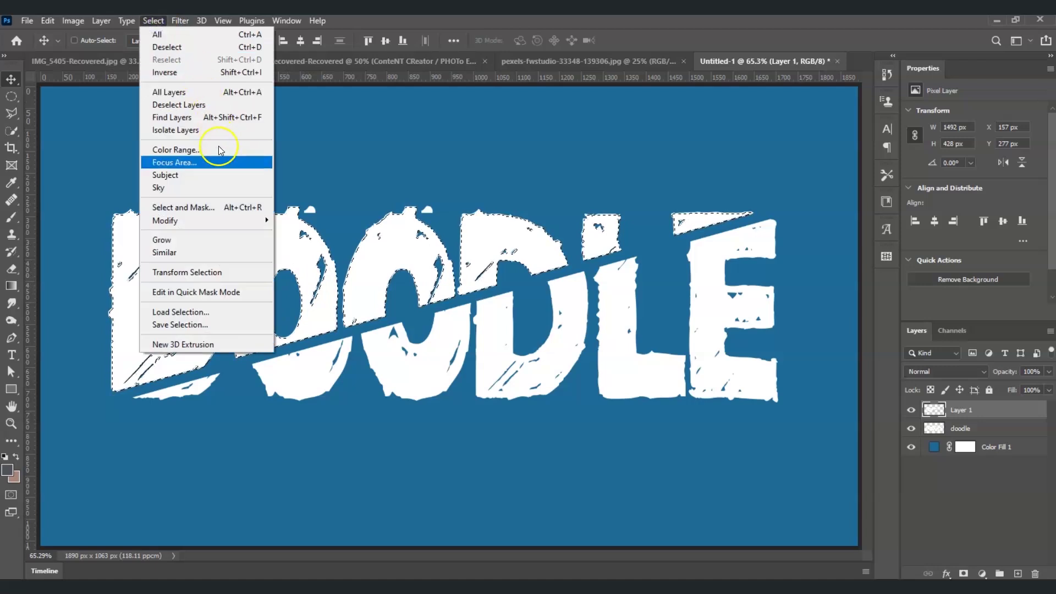
mouse_move(228, 225)
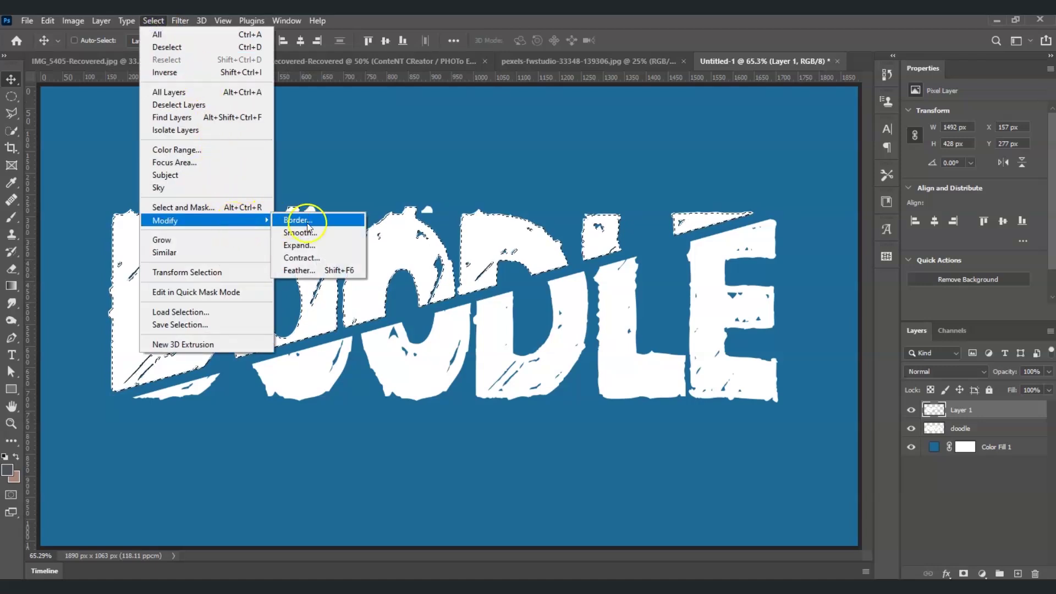
click(304, 251)
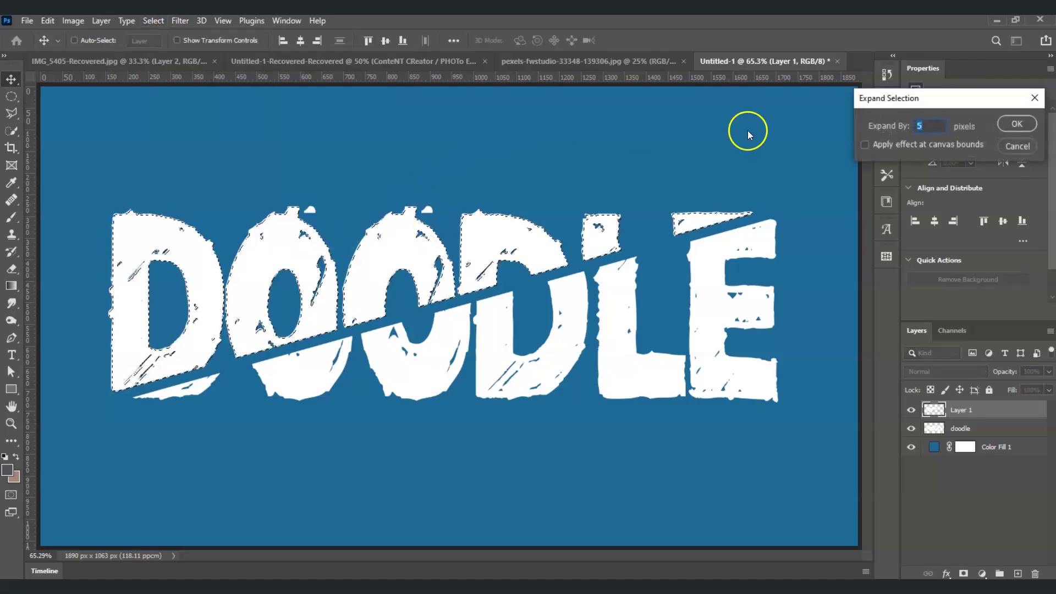
drag(908, 97, 448, 142)
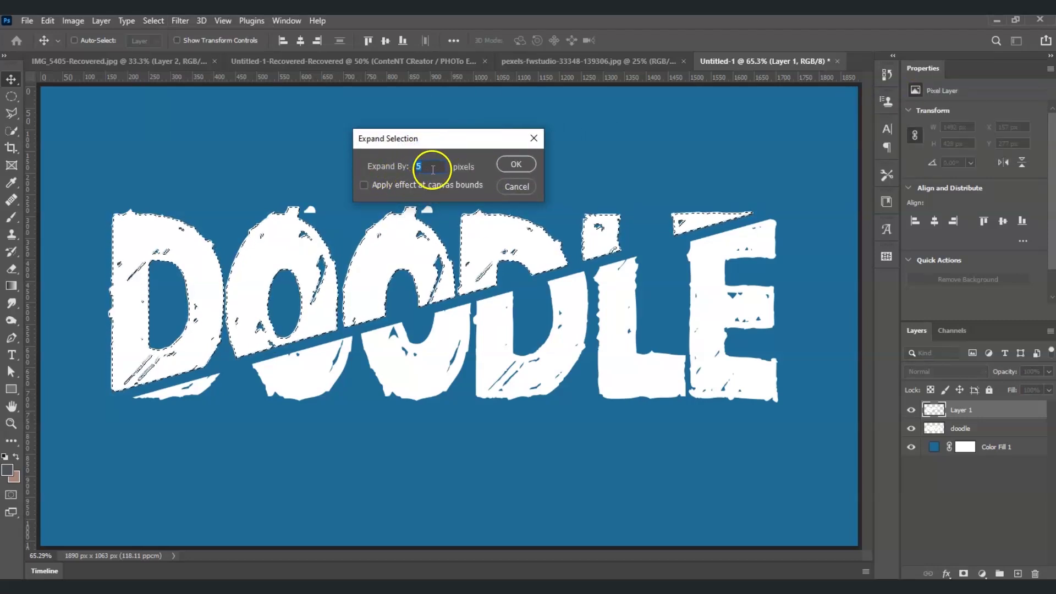
click(517, 164)
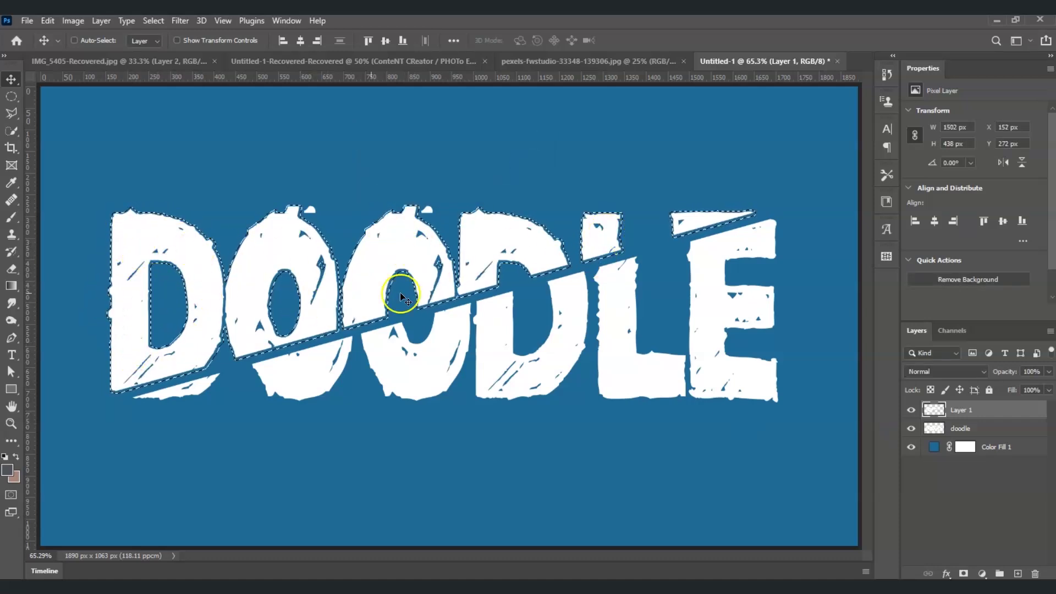
click(980, 434)
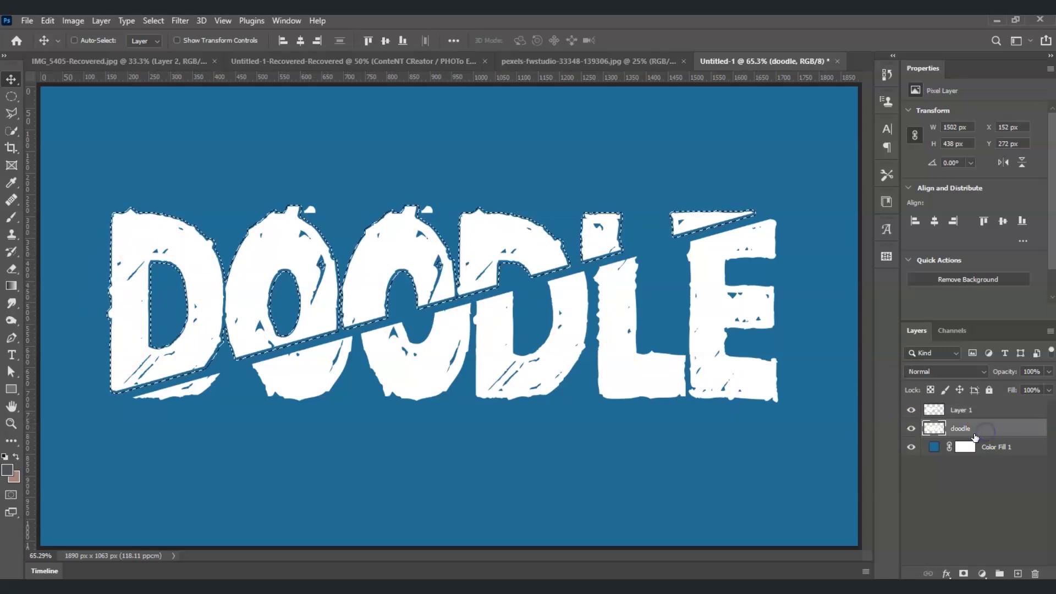
click(956, 432)
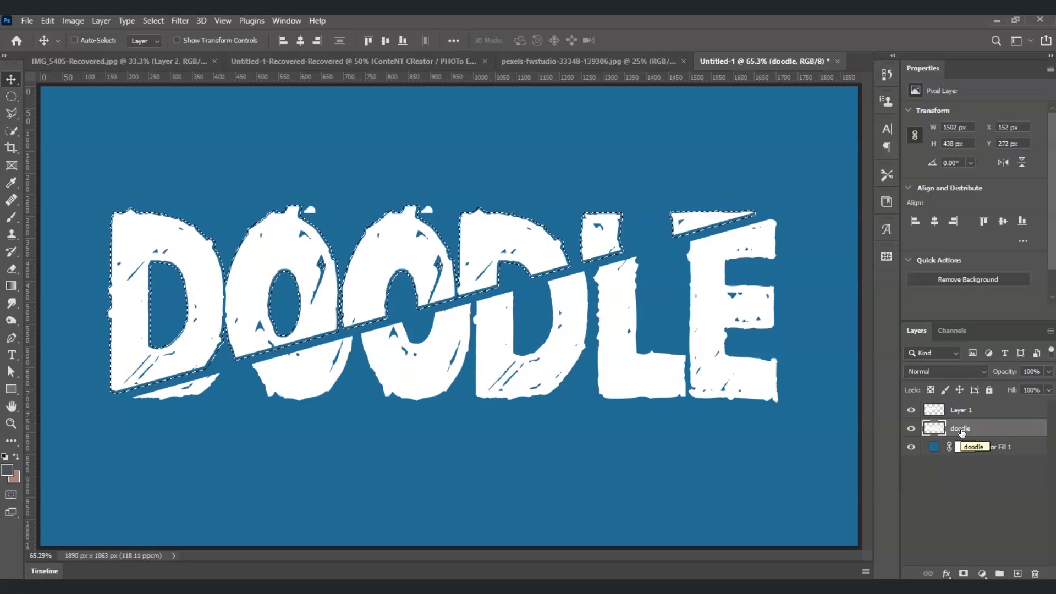
drag(918, 433, 913, 416)
click(912, 413)
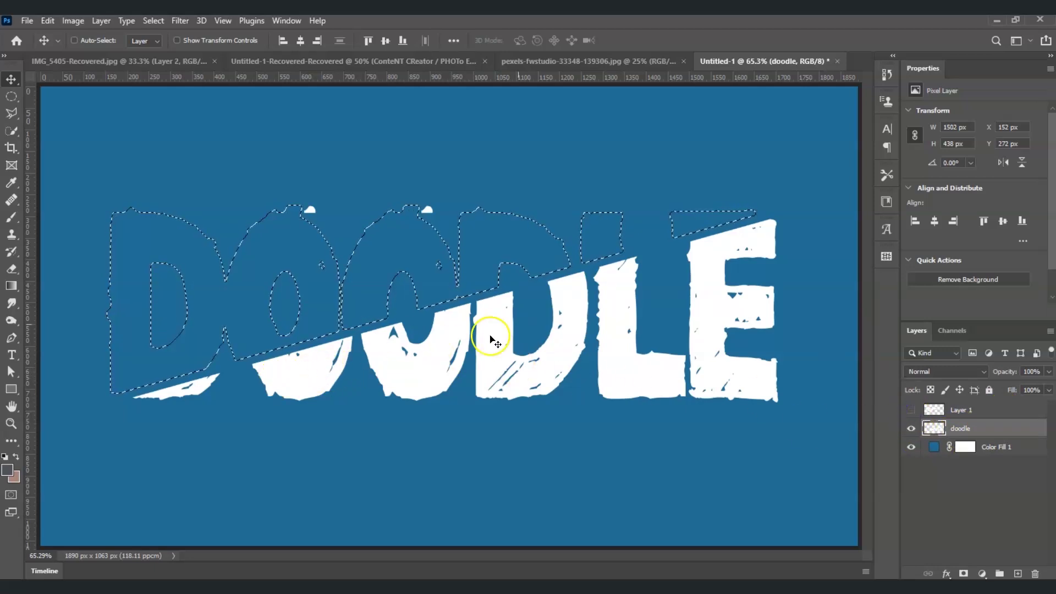
click(912, 411)
click(514, 252)
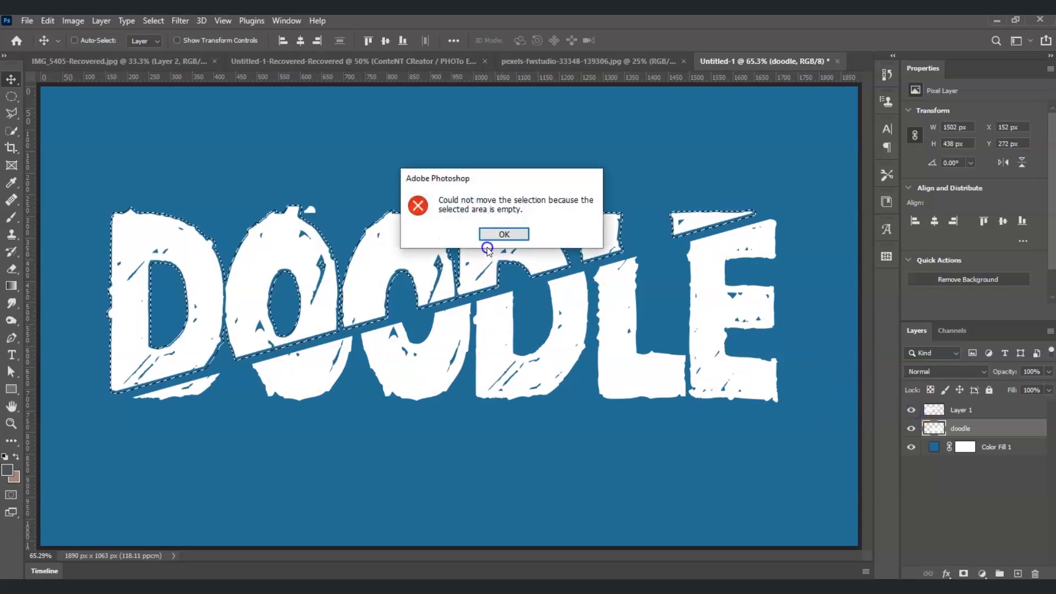
click(501, 235)
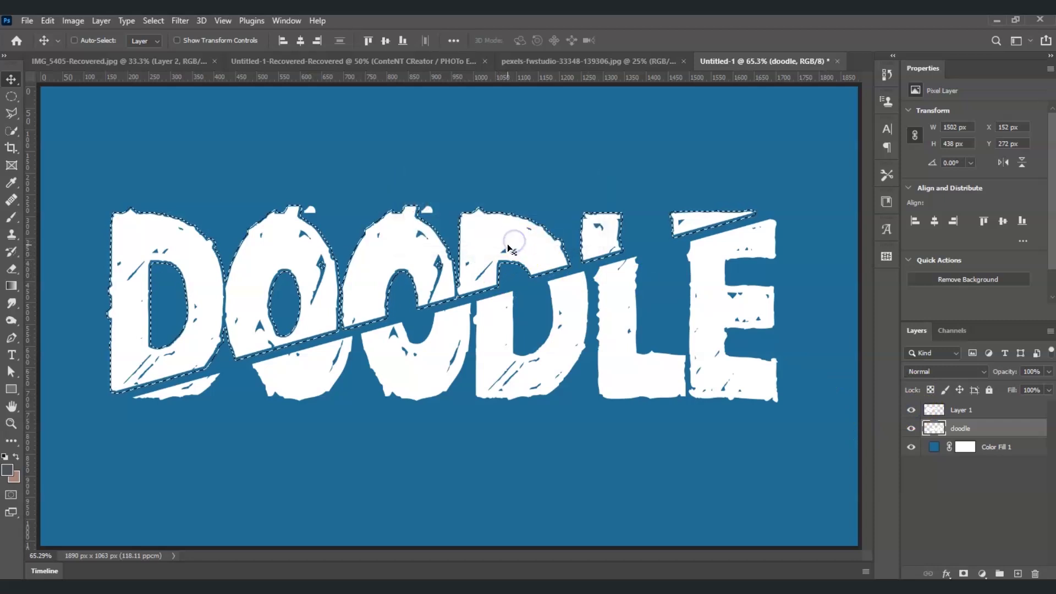
Deselect, then move Layer 1's upper slice left and down to X 134 px, Y 290 px
key(ctrl+d)
click(407, 262)
click(967, 415)
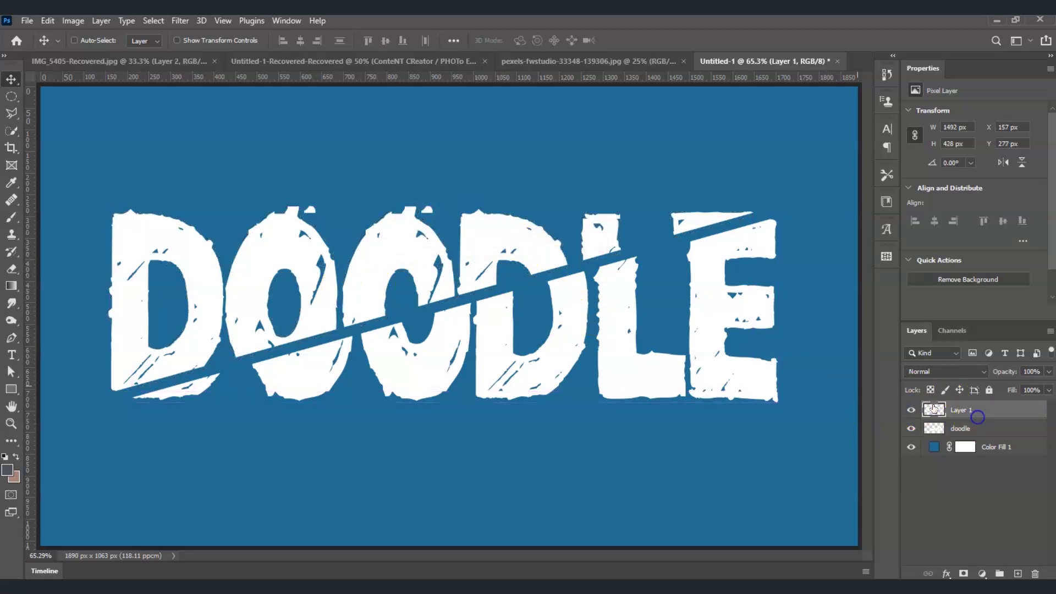
mouse_move(507, 279)
mouse_down()
mouse_move(462, 266)
mouse_move(480, 275)
mouse_move(506, 259)
mouse_up()
click(587, 459)
drag(445, 329, 437, 339)
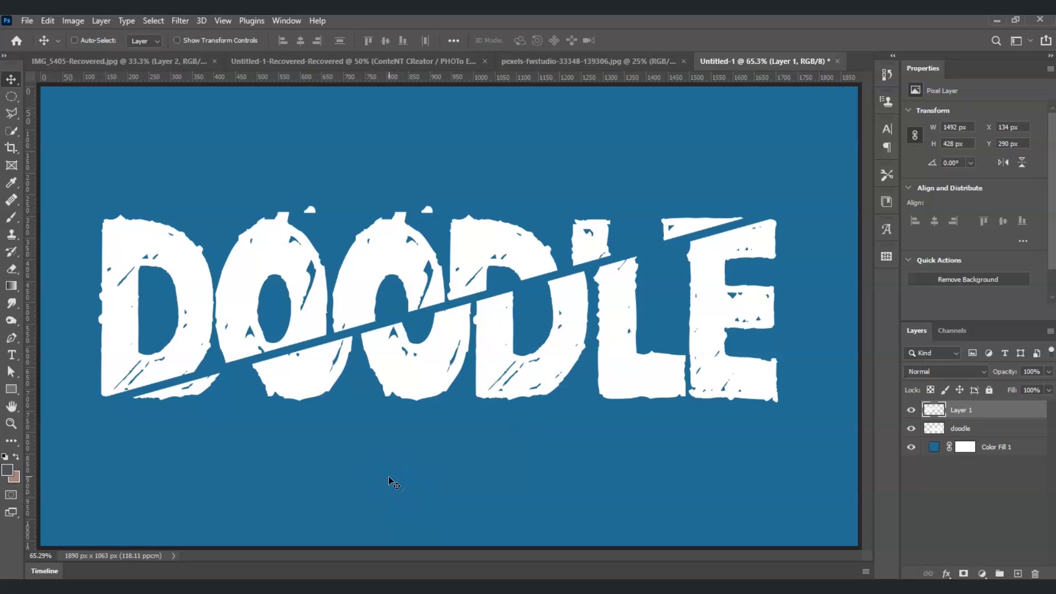